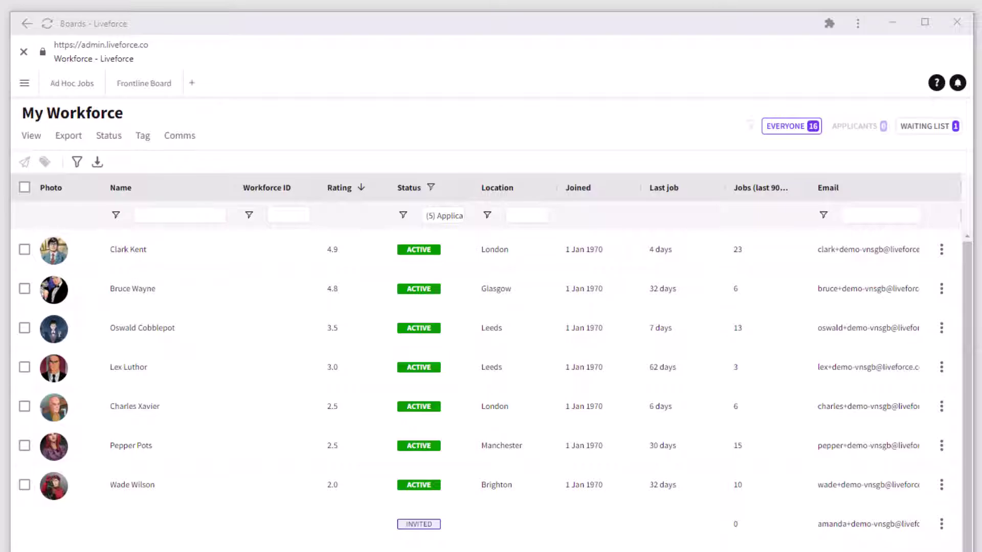
Open the Recruiting section, check the application webpage link, and return to the Invite contact form
{"action": "left_click", "coordinate": [24, 84]}
{"action": "mouse_move", "coordinate": [102, 147]}
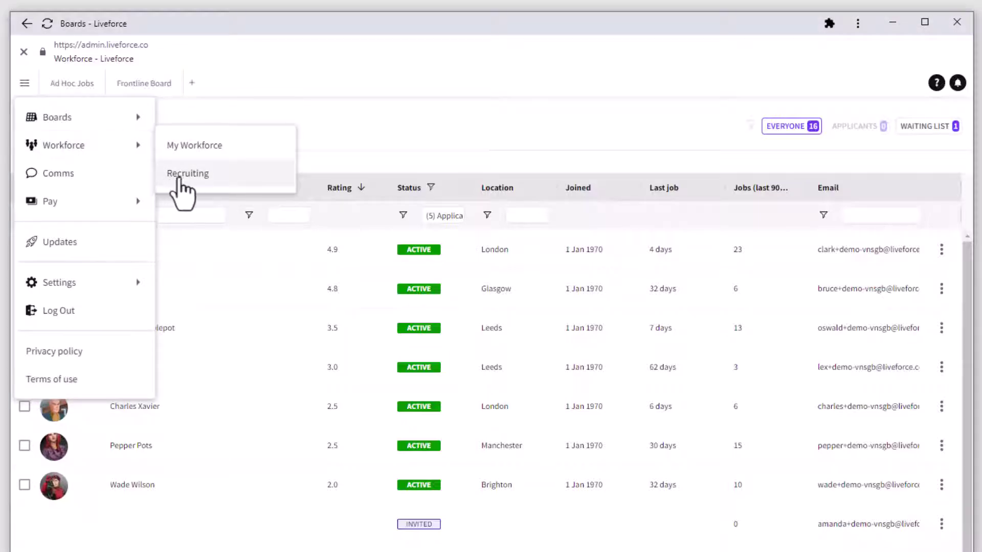
{"action": "left_click", "coordinate": [182, 174]}
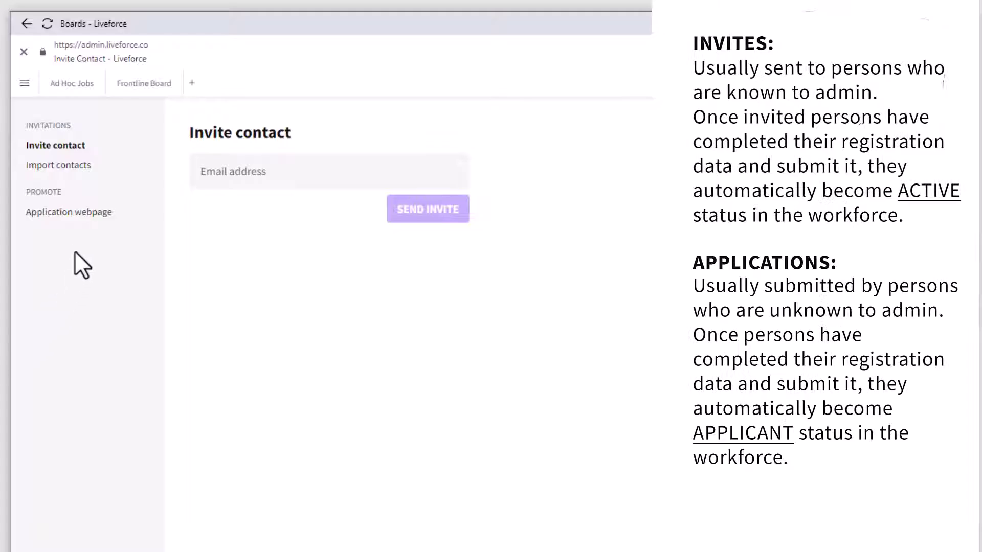
{"action": "left_click", "coordinate": [73, 213]}
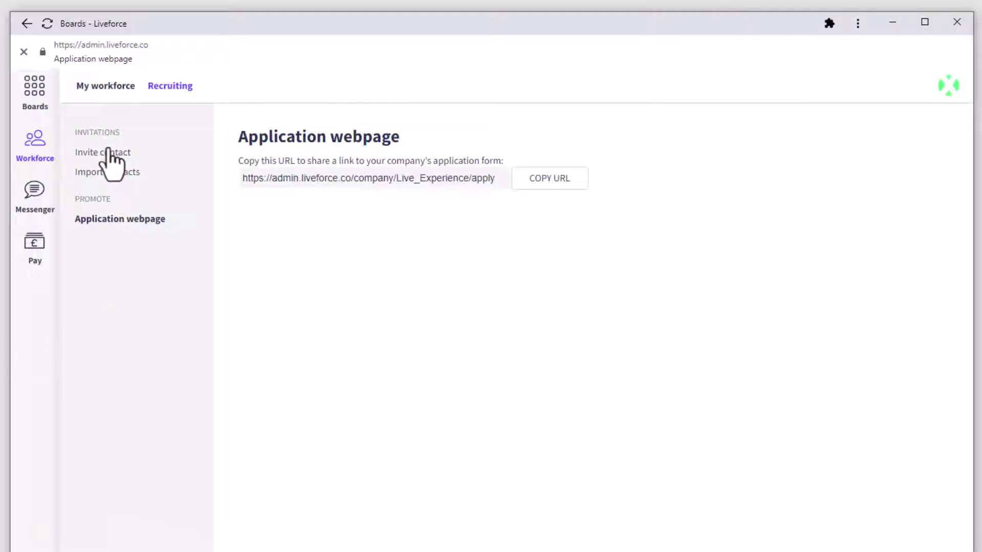
{"action": "left_click", "coordinate": [106, 152]}
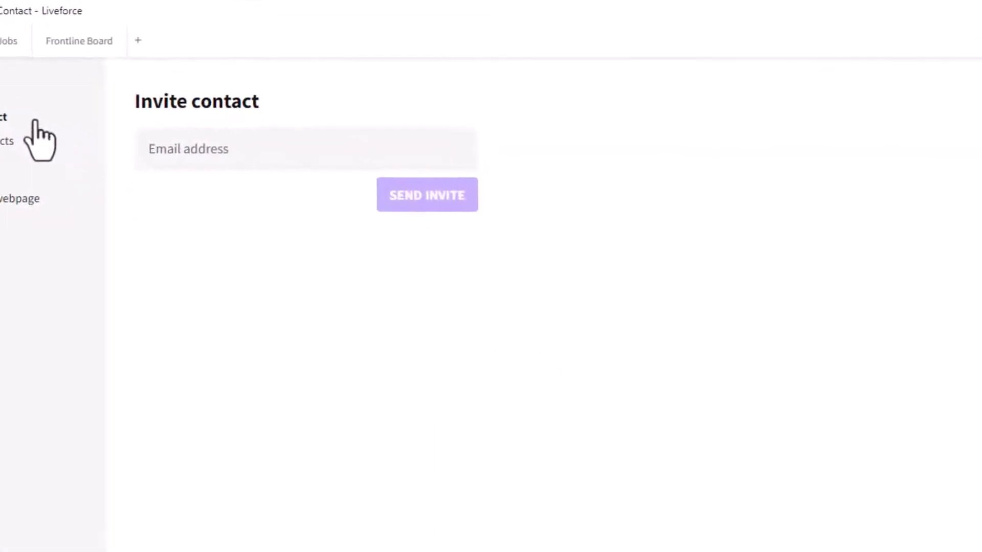
Try to send an invitation to the e-mail address of an existing workforce member, and clear the address field
{"action": "left_click", "coordinate": [180, 161]}
{"action": "right_click", "coordinate": [126, 137]}
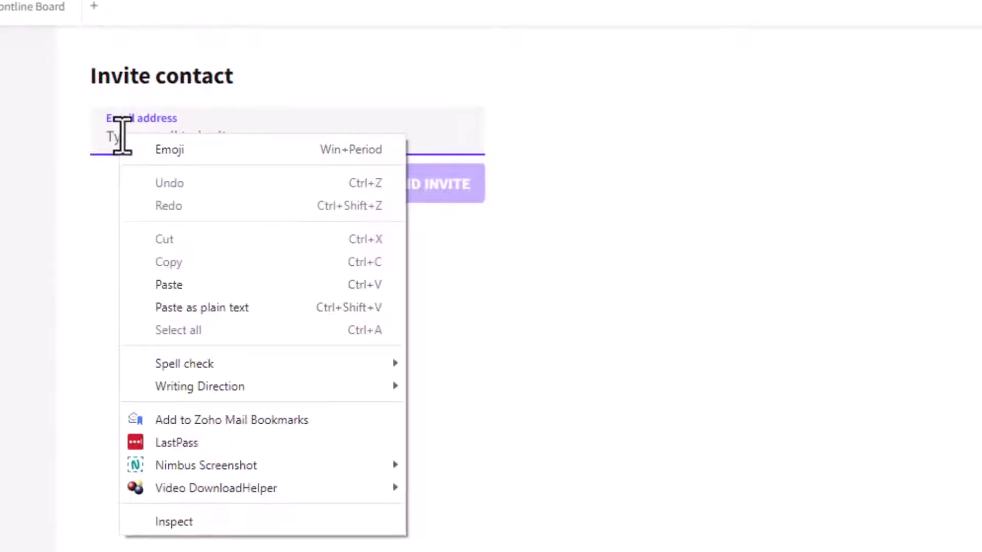
{"action": "left_click", "coordinate": [177, 284]}
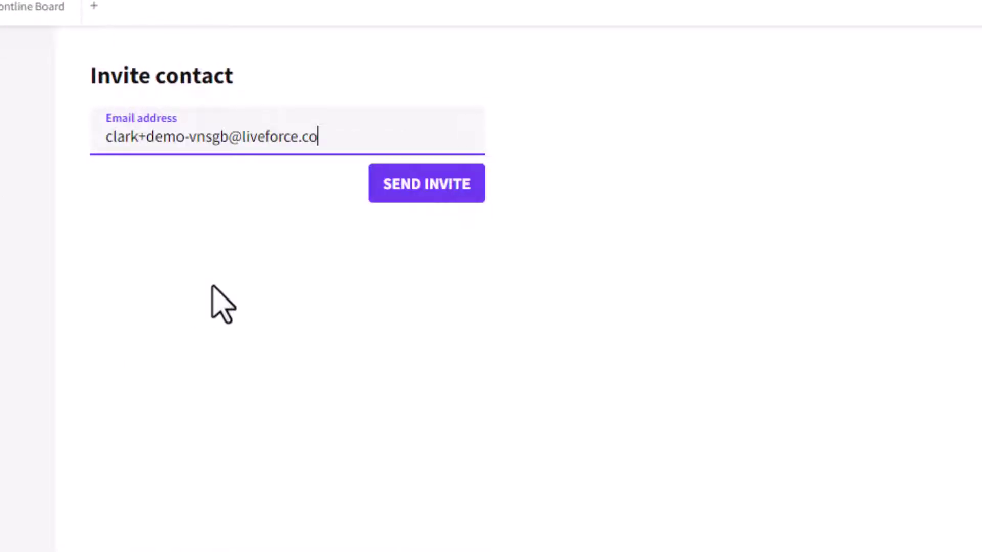
{"action": "left_click", "coordinate": [414, 197]}
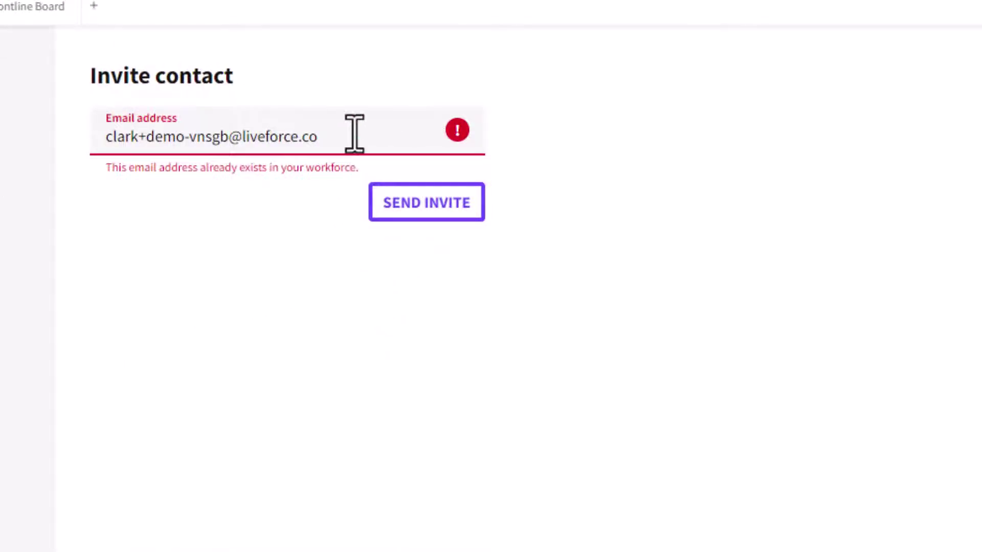
{"action": "left_click_drag", "start_coordinate": [355, 134], "coordinate": [96, 154]}
{"action": "key", "text": "BackSpace"}
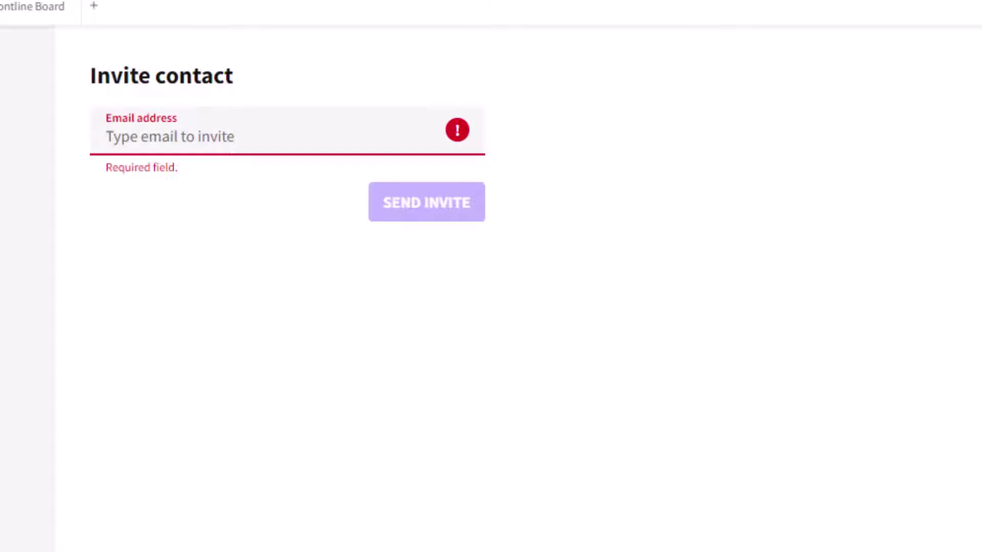
{"action": "key", "text": "Tab"}
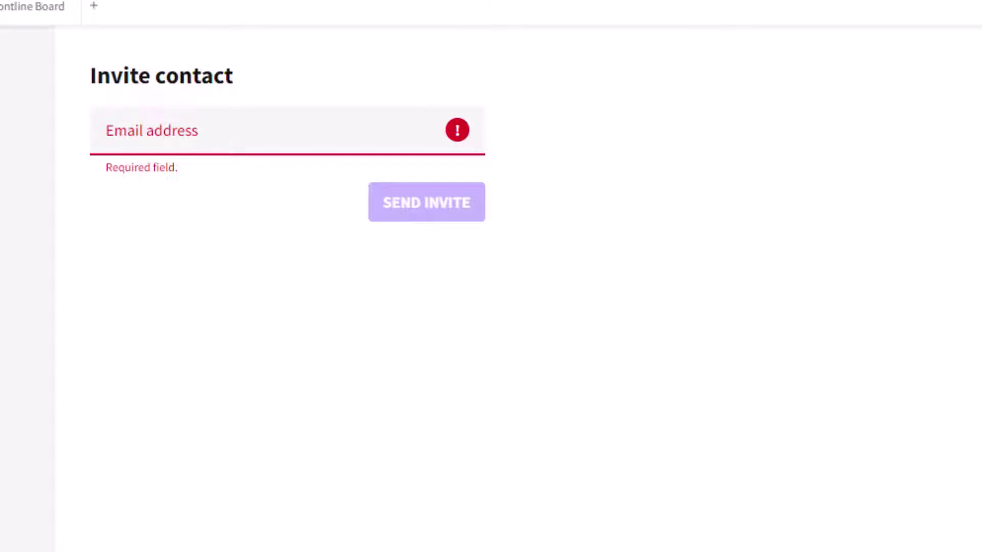
Enter the new contact's e-mail address and send the invitation, agreeing to resend the pending invite
{"action": "left_click", "coordinate": [240, 135]}
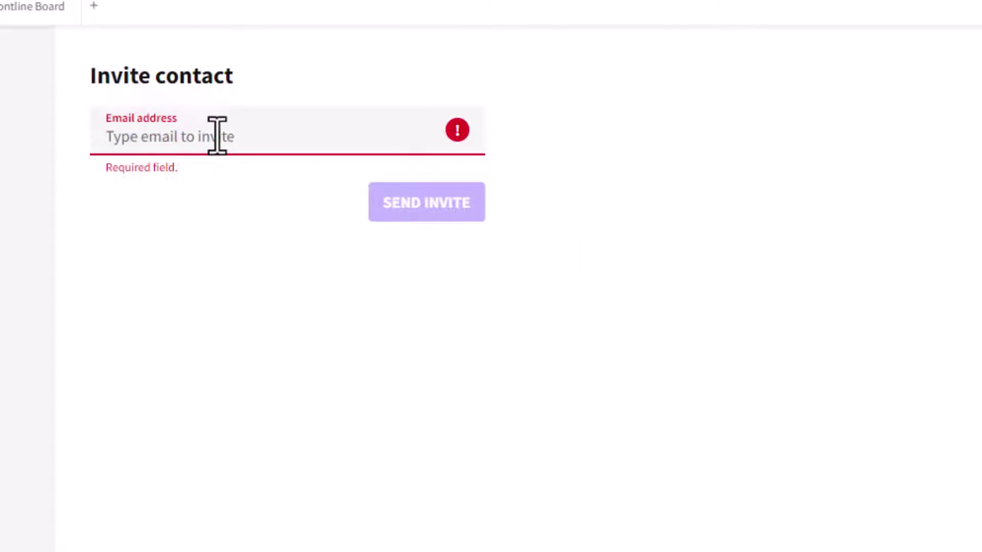
{"action": "key", "text": "ctrl+v"}
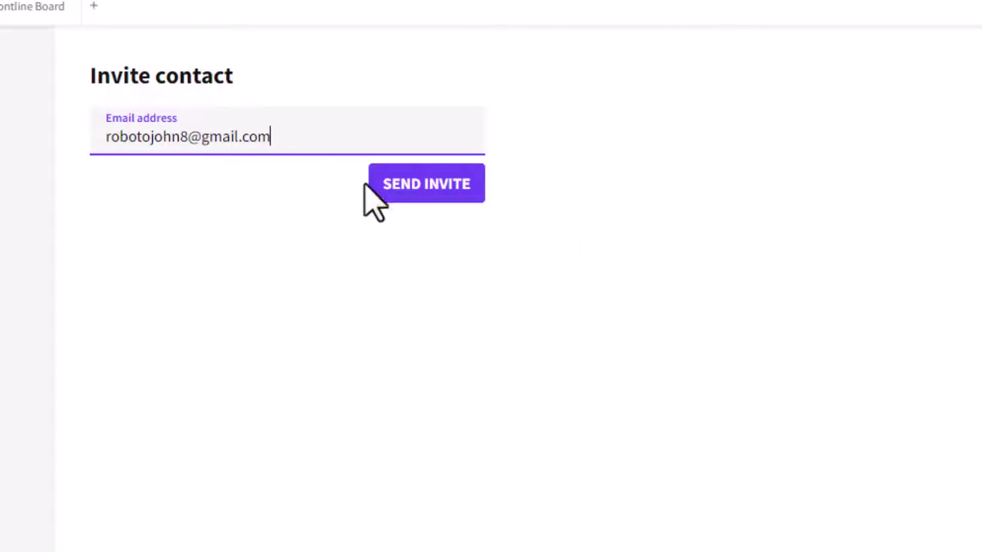
{"action": "left_click", "coordinate": [392, 187]}
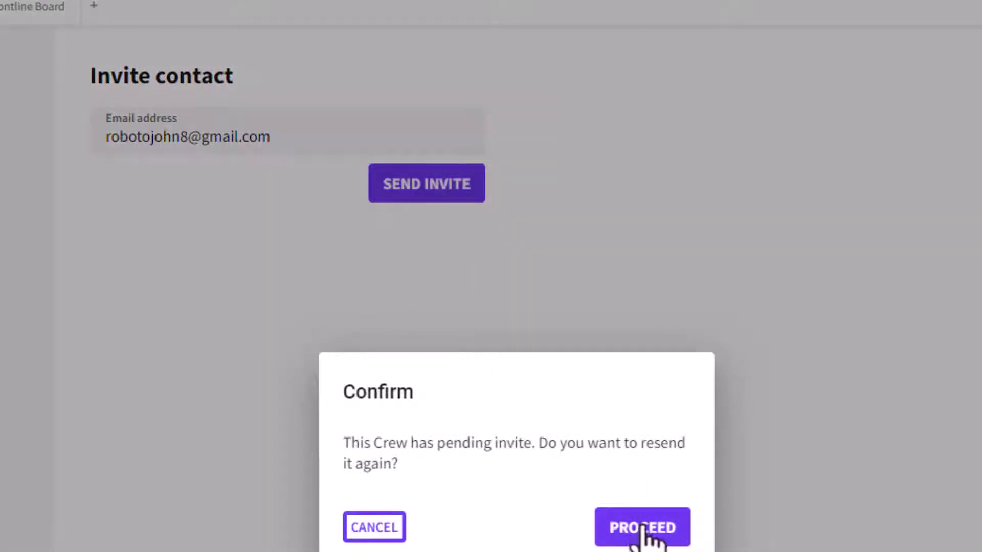
{"action": "left_click", "coordinate": [646, 530]}
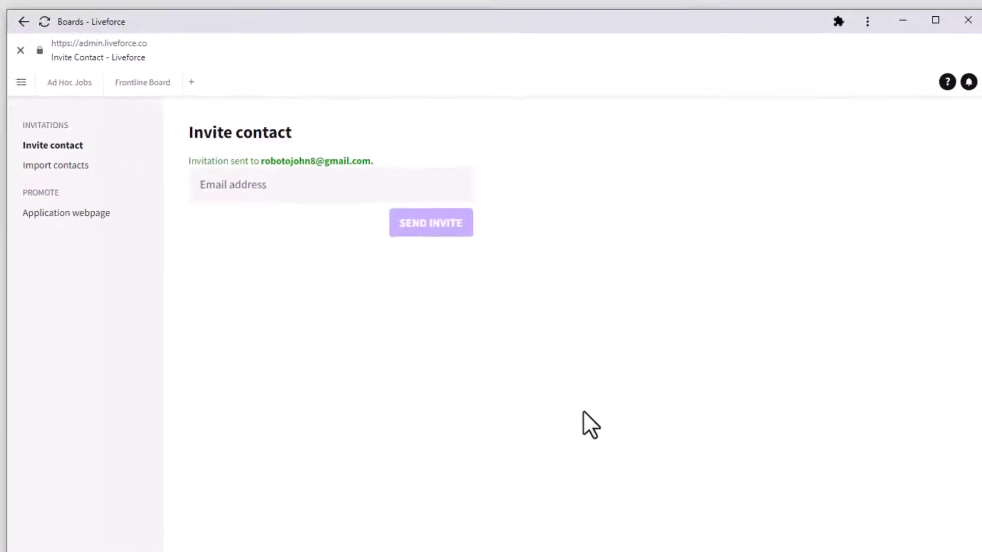
Open the My Workforce list, view the newly invited contact's invitation details, and close them
{"action": "left_click", "coordinate": [24, 84]}
{"action": "mouse_move", "coordinate": [148, 148]}
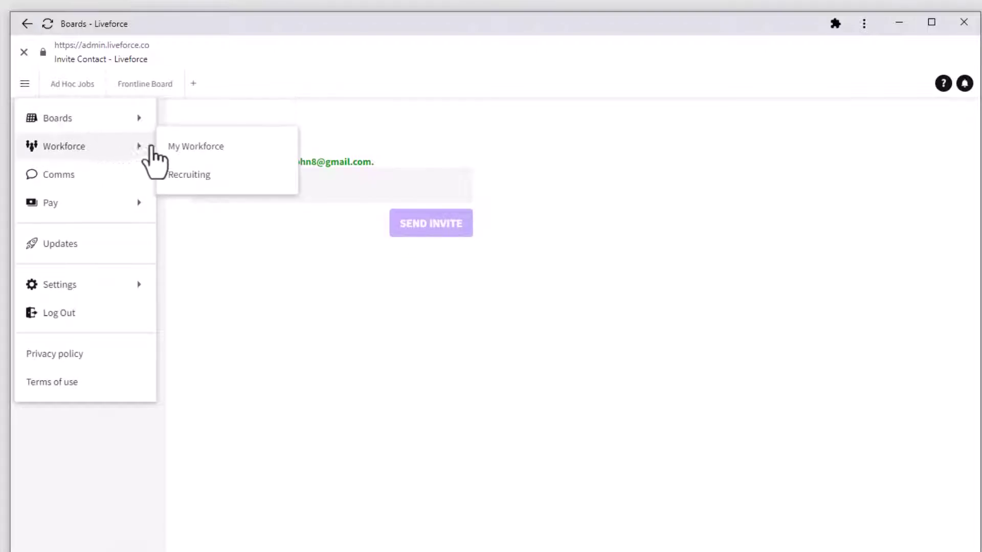
{"action": "left_click", "coordinate": [189, 146]}
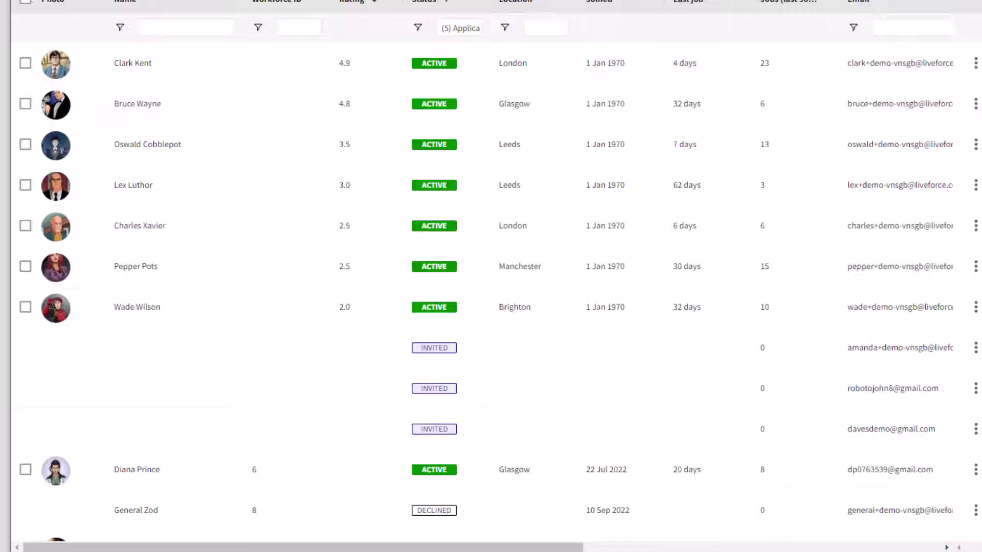
{"action": "left_click", "coordinate": [461, 391]}
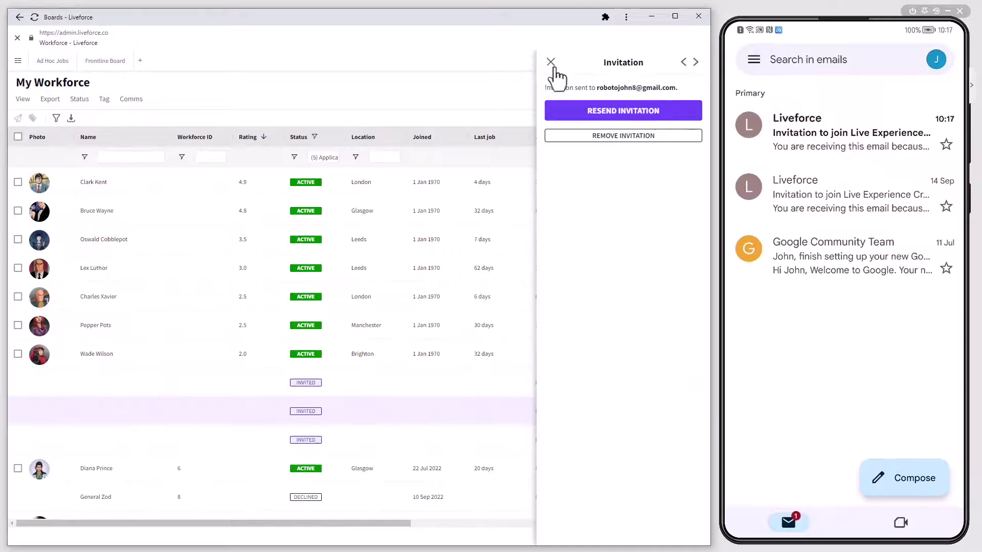
{"action": "left_click", "coordinate": [784, 0]}
On the phone, open the newest Liveforce invitation e-mail and follow its Join the Team link
{"action": "left_click", "coordinate": [890, 154]}
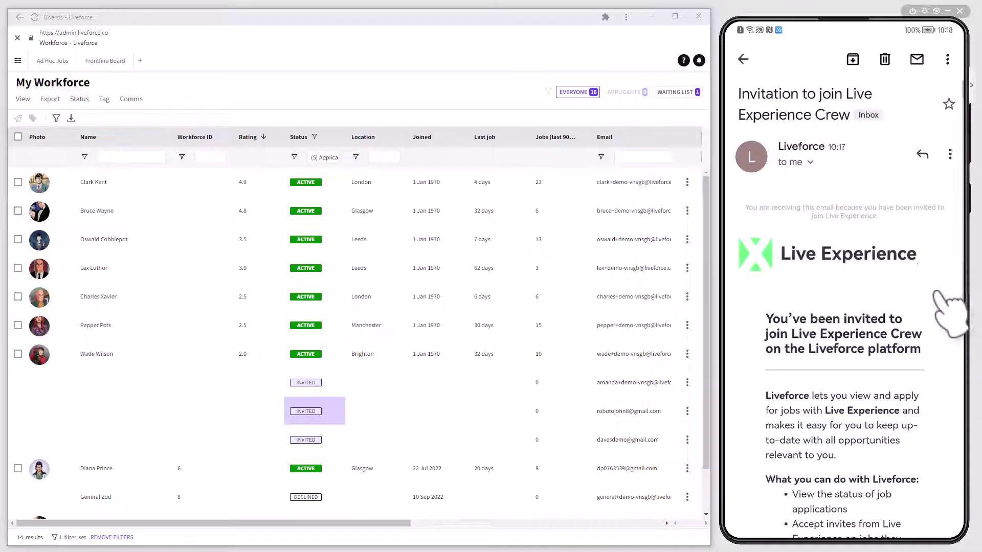
{"action": "left_click_drag", "start_coordinate": [936, 351], "coordinate": [945, 196]}
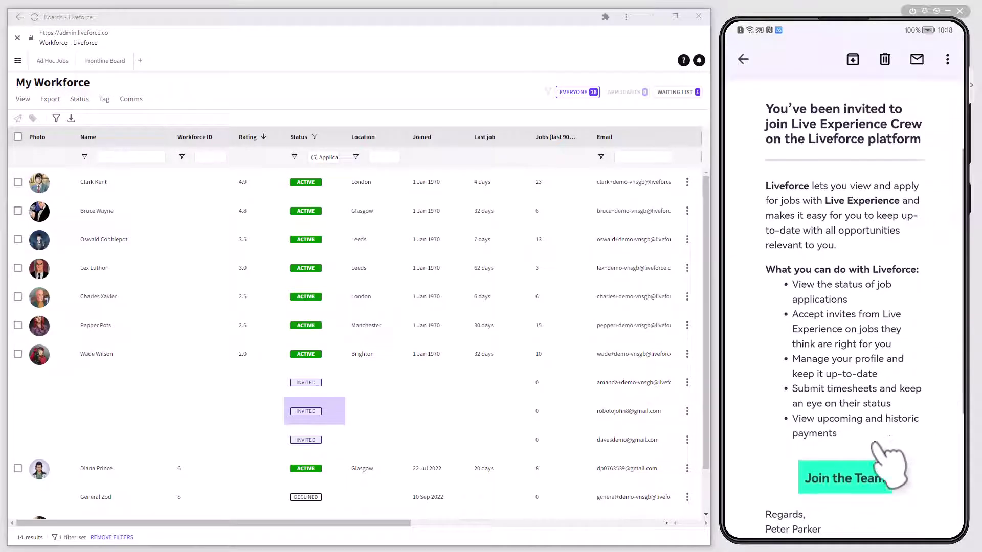
{"action": "left_click", "coordinate": [852, 480]}
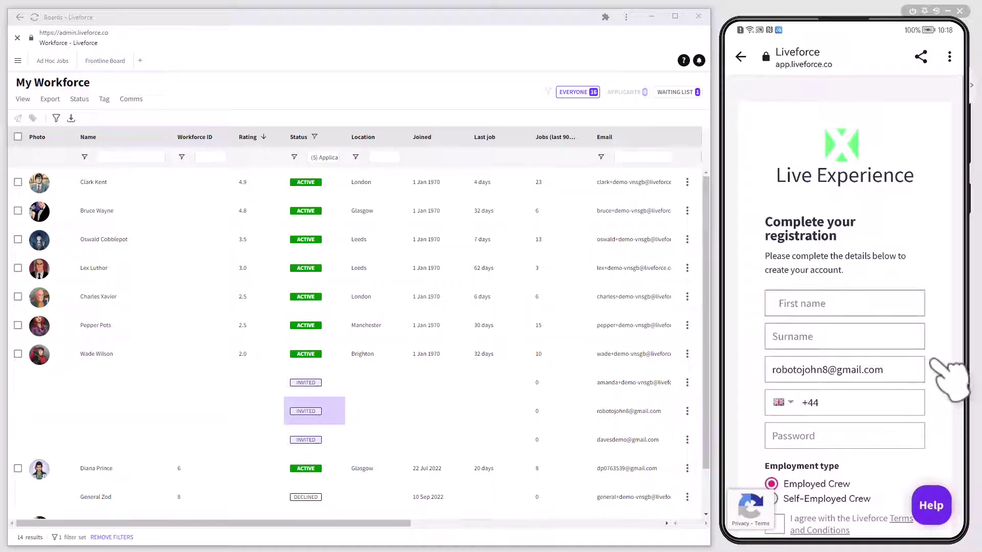
Submit the registration with the invitee's first name, surname, mobile number and password, Self-Employed Crew, and the Terms and Conditions and Privacy Policy accepted
{"action": "left_click_drag", "start_coordinate": [954, 373], "coordinate": [944, 333]}
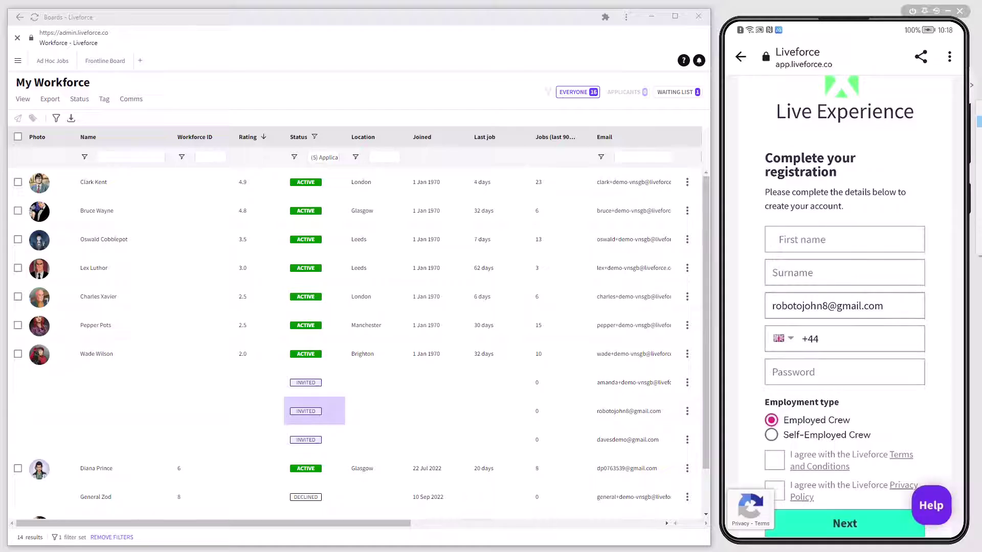
{"action": "left_click", "coordinate": [814, 240]}
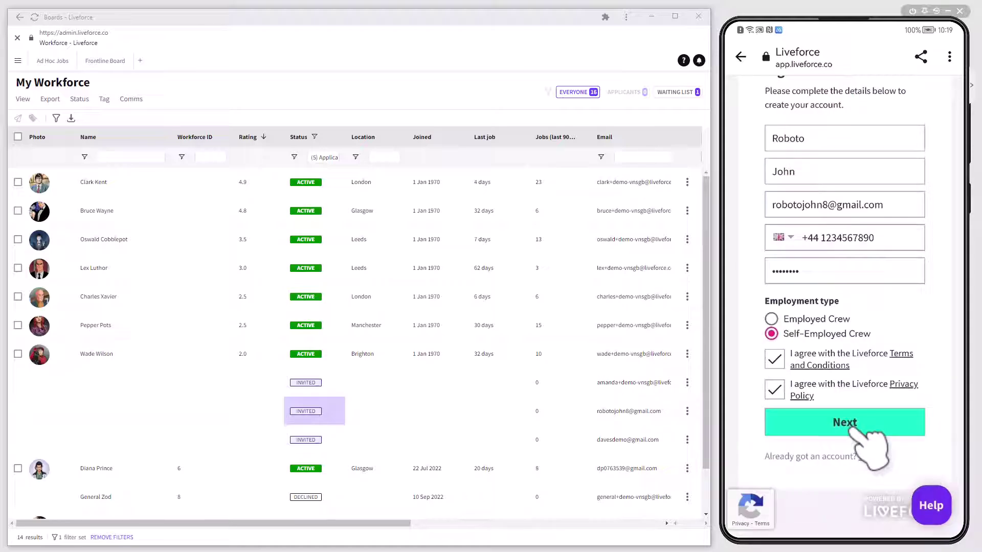
{"action": "left_click", "coordinate": [852, 423]}
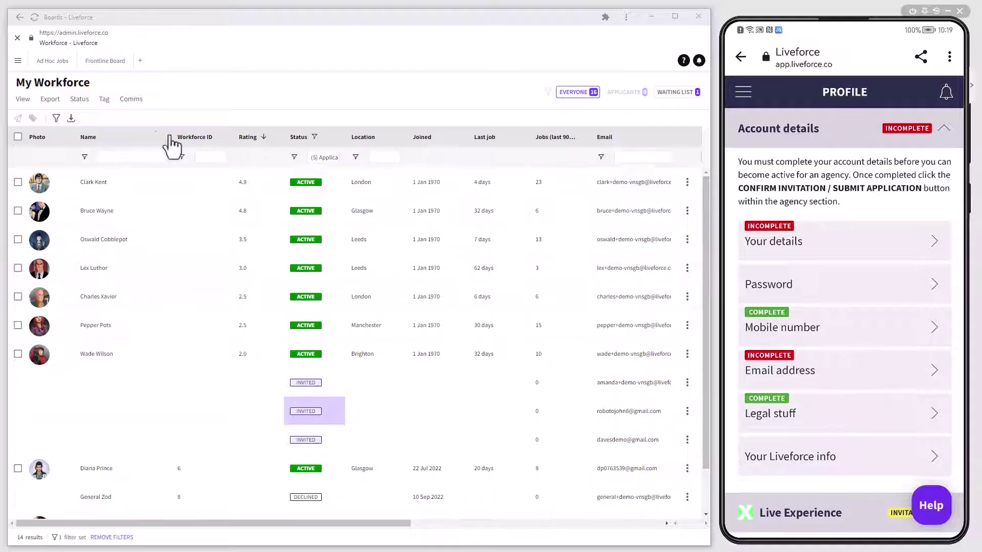
Confirm the Live Experience invitation from the completed profile on the phone and submit the confirmation
{"action": "left_click", "coordinate": [707, 478]}
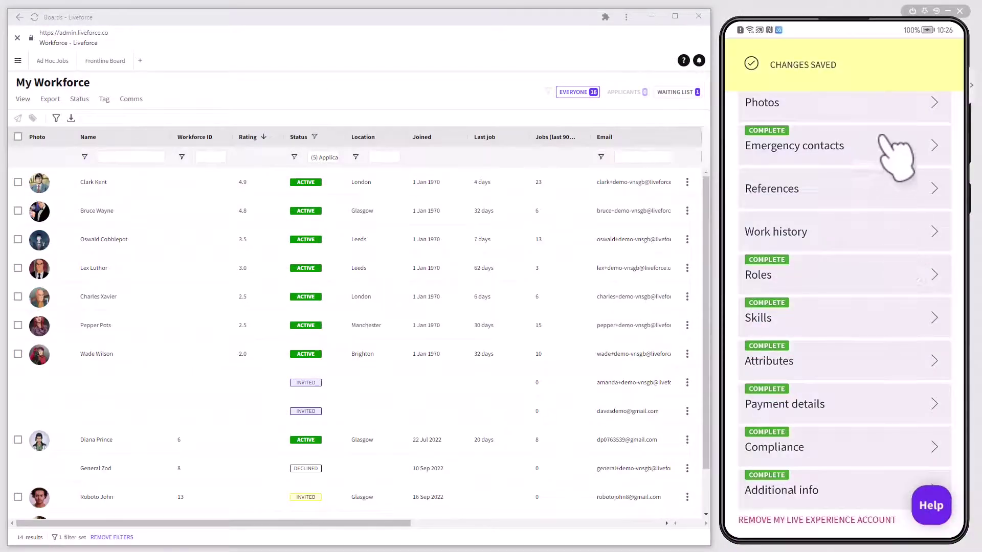
{"action": "left_click_drag", "start_coordinate": [878, 110], "coordinate": [915, 514]}
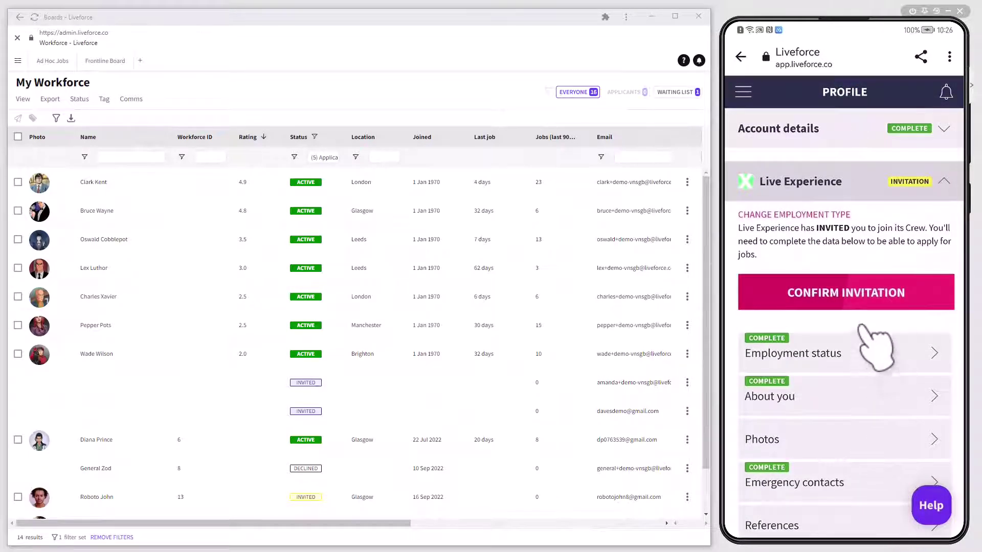
{"action": "left_click", "coordinate": [869, 299]}
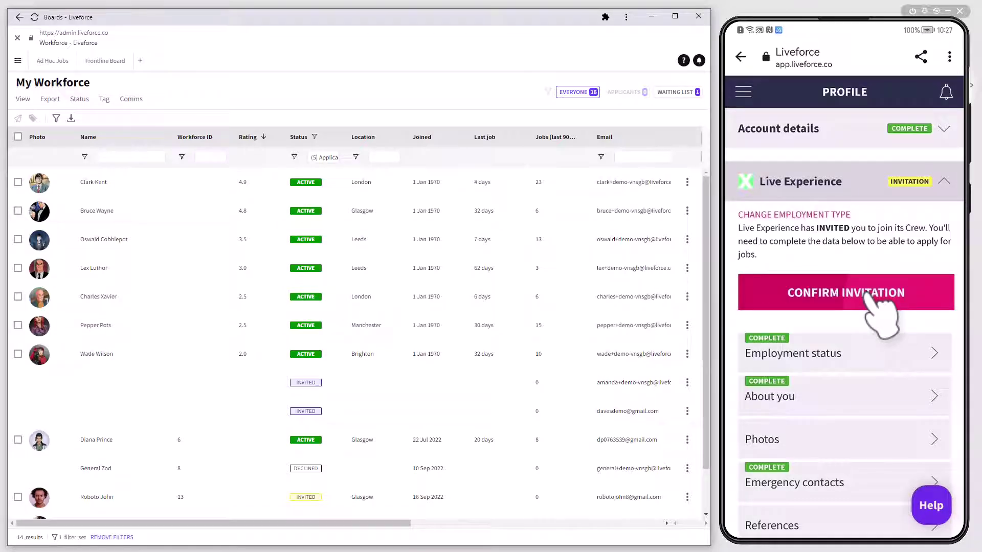
{"action": "left_click", "coordinate": [869, 301]}
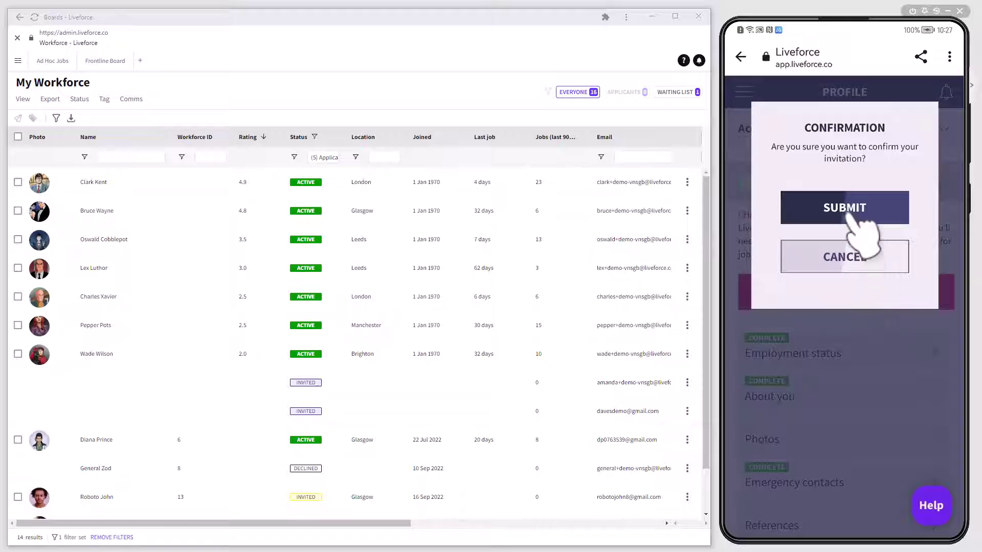
{"action": "left_click", "coordinate": [851, 218]}
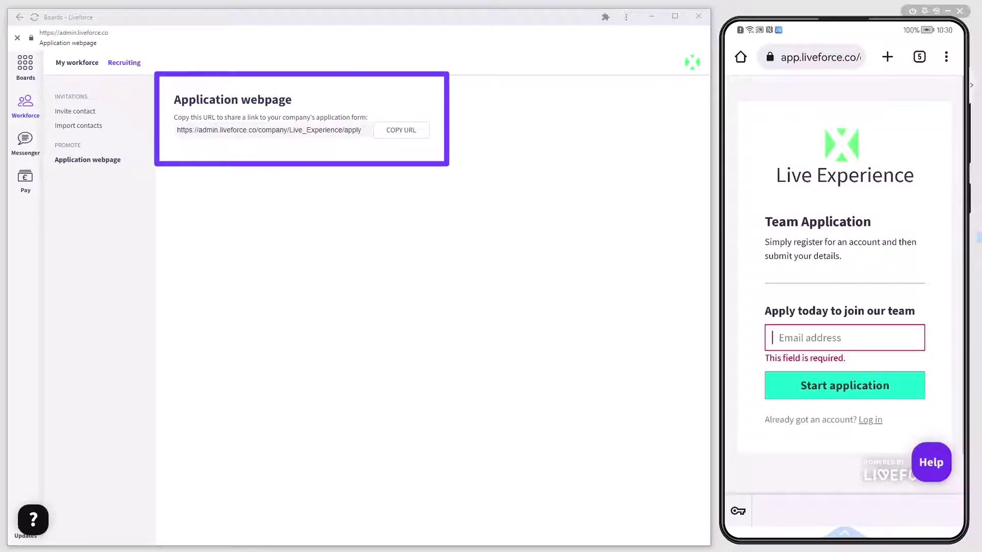
Start a team application with the applicant's e-mail and register their name, mobile number and password as Self-Employed Crew, accepting the terms and privacy policy
{"action": "left_click", "coordinate": [788, 337]}
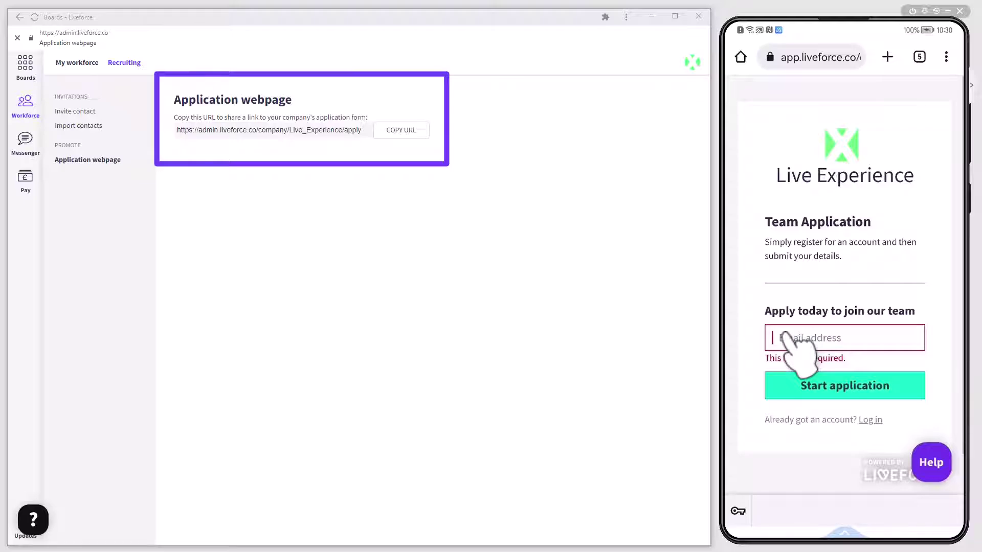
{"action": "key", "text": "ctrl+v"}
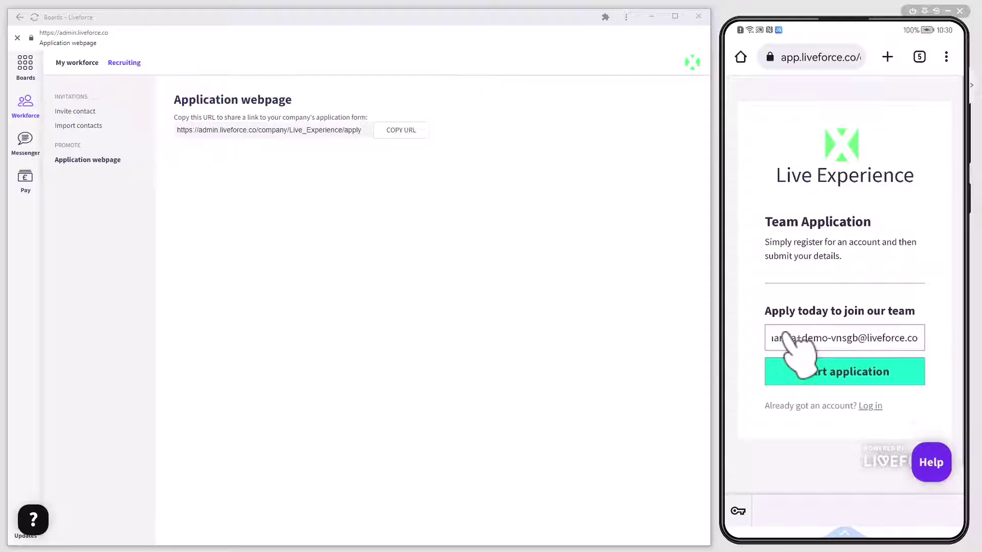
{"action": "left_click", "coordinate": [860, 366]}
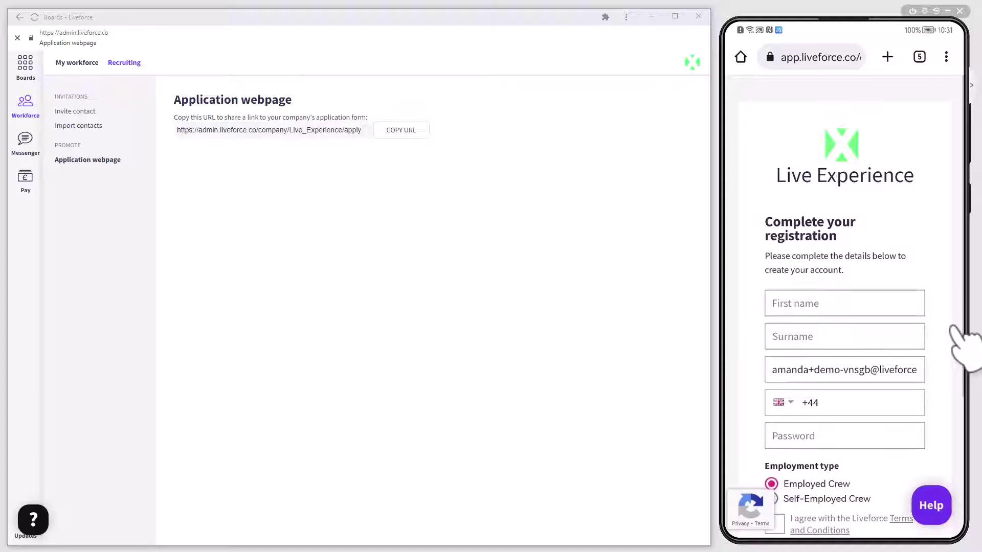
{"action": "left_click_drag", "start_coordinate": [947, 328], "coordinate": [936, 194]}
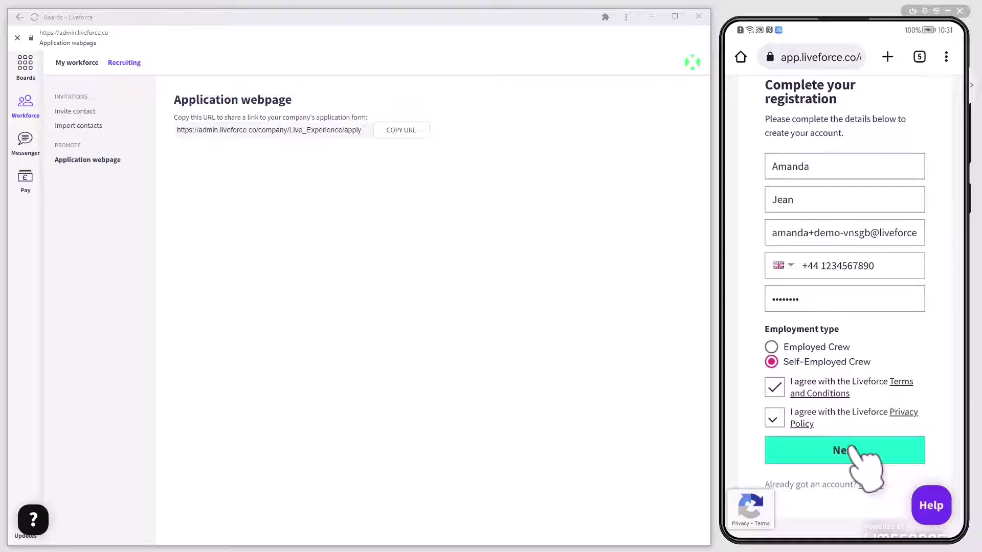
{"action": "left_click", "coordinate": [853, 449]}
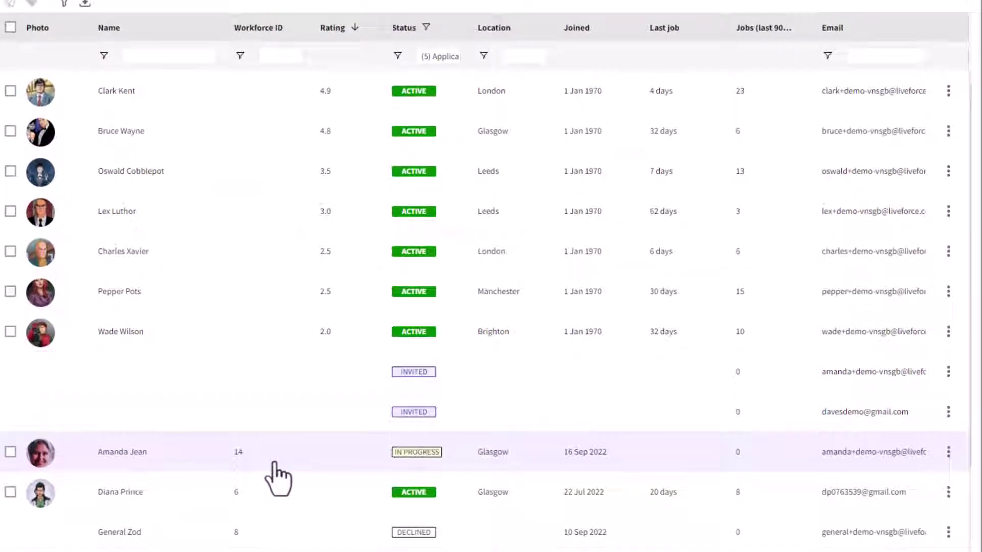
Open the in-progress applicant's profile from the workforce list and examine the bio for incomplete details
{"action": "left_click", "coordinate": [264, 400]}
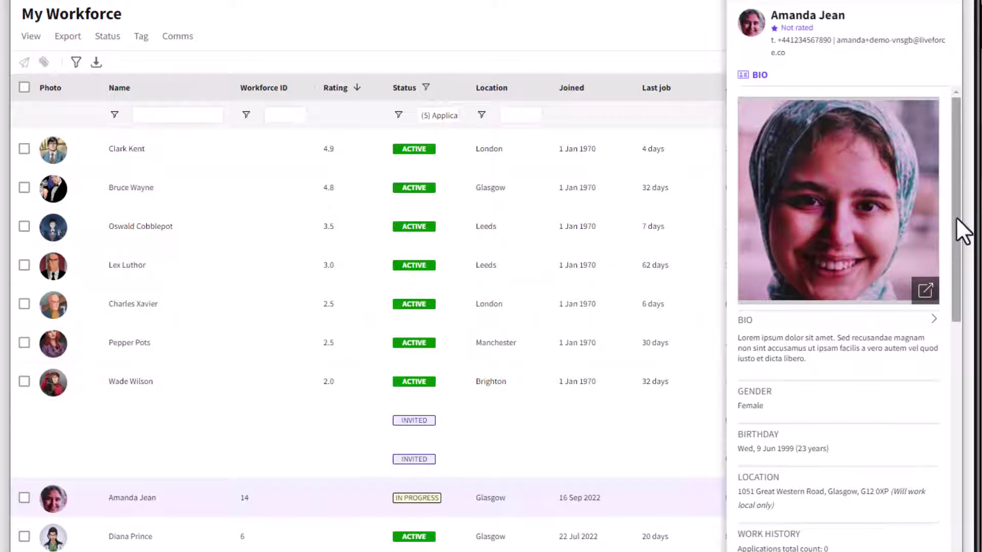
{"action": "left_click_drag", "start_coordinate": [956, 216], "coordinate": [960, 391]}
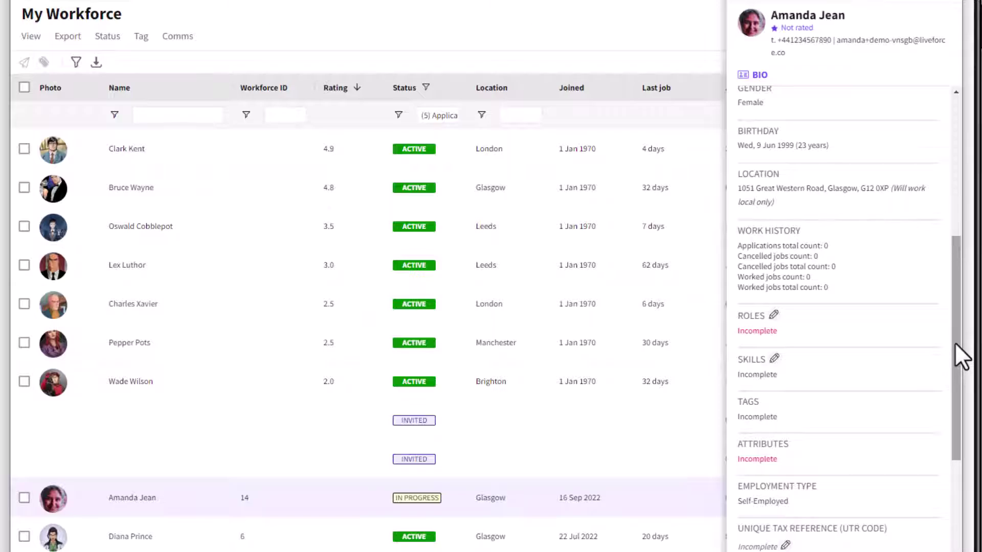
{"action": "mouse_move", "coordinate": [956, 343]}
{"action": "left_mouse_down"}
{"action": "mouse_move", "coordinate": [959, 462]}
{"action": "mouse_move", "coordinate": [957, 350]}
{"action": "left_mouse_up"}
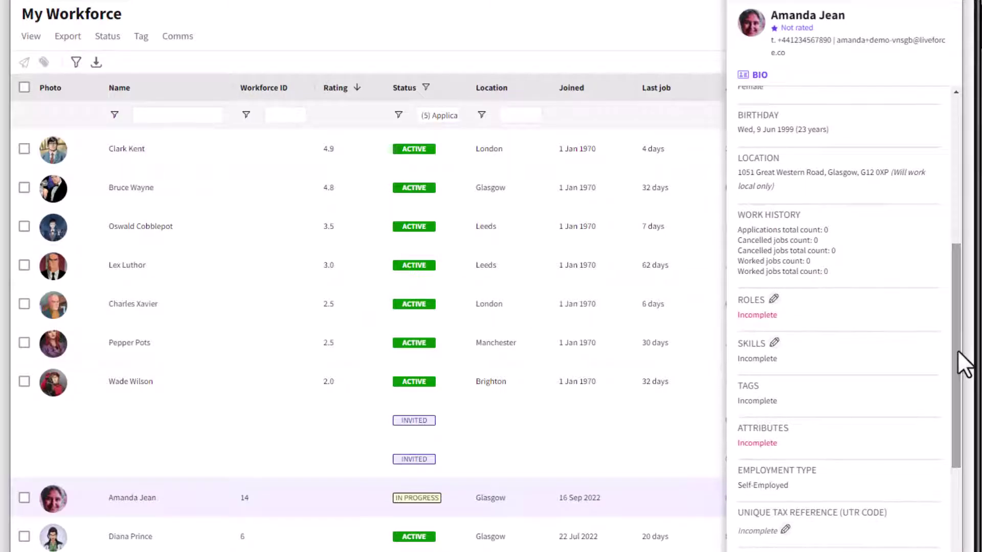